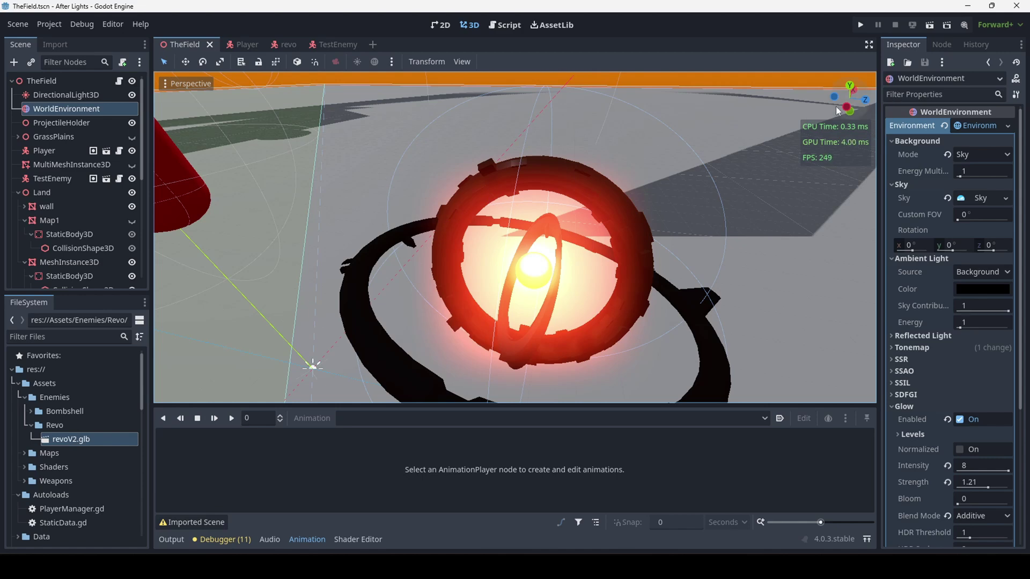
# - Examine the glowing Revo enemy and its surroundings in TheField scene from several angles and distances
pyautogui.moveTo(836, 106); pyautogui.dragTo(658, 258)
pyautogui.scroll(-10, 658, 257)
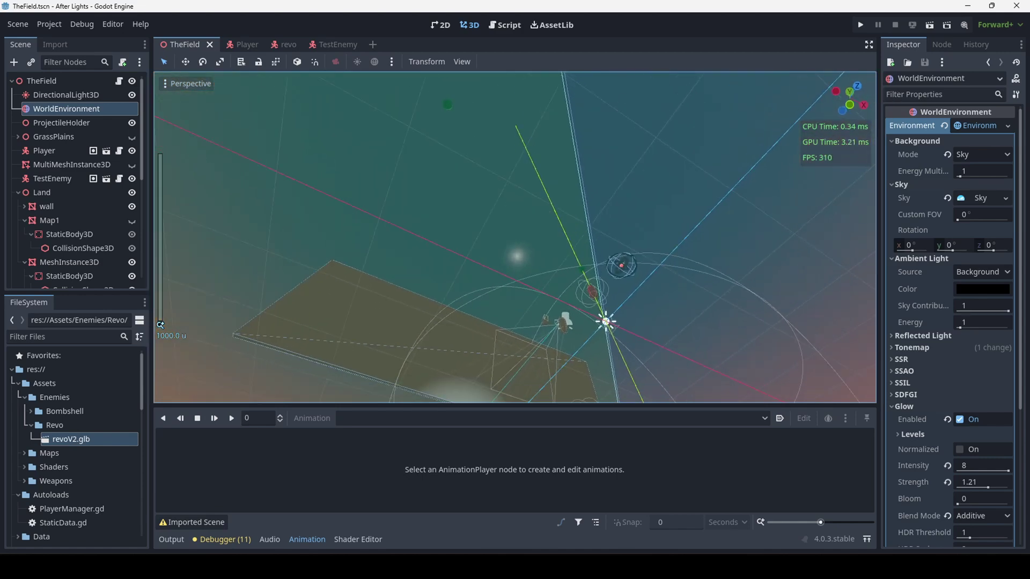
pyautogui.press('w')
pyautogui.moveTo(161, 325); pyautogui.dragTo(160, 325, button='right')
pyautogui.scroll(-10, 161, 325)
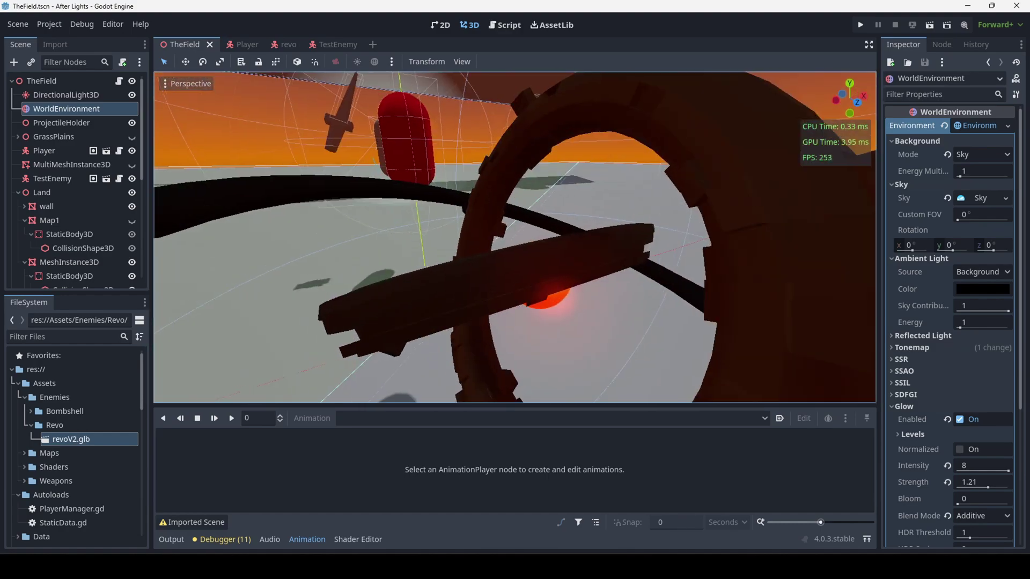
pyautogui.moveTo(315, 85); pyautogui.dragTo(314, 85, button='right')
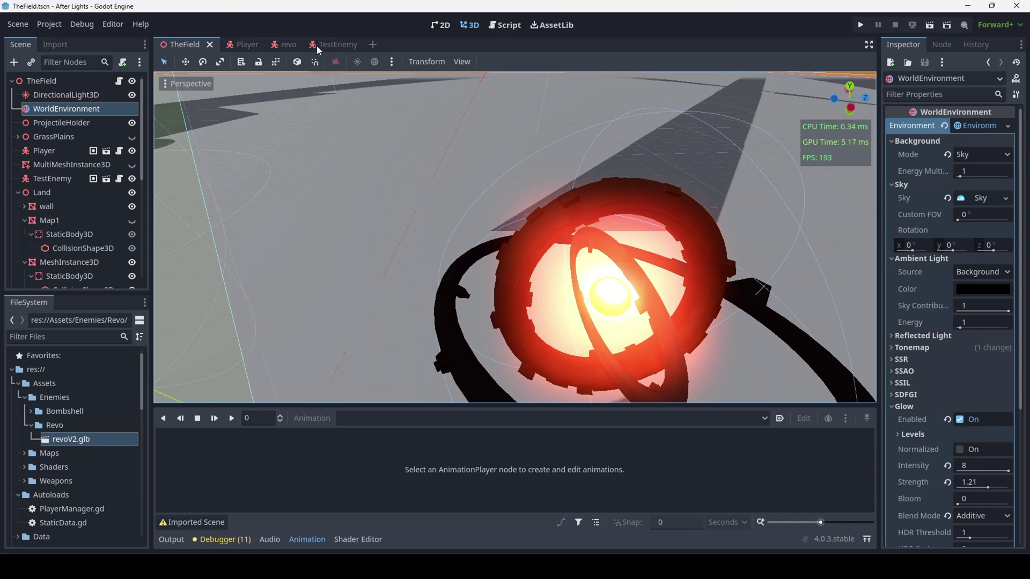
# - Inspect the Sphere node's material in the revo scene, reviewing its shading, metallic, roughness and emission properties
pyautogui.click(284, 45)
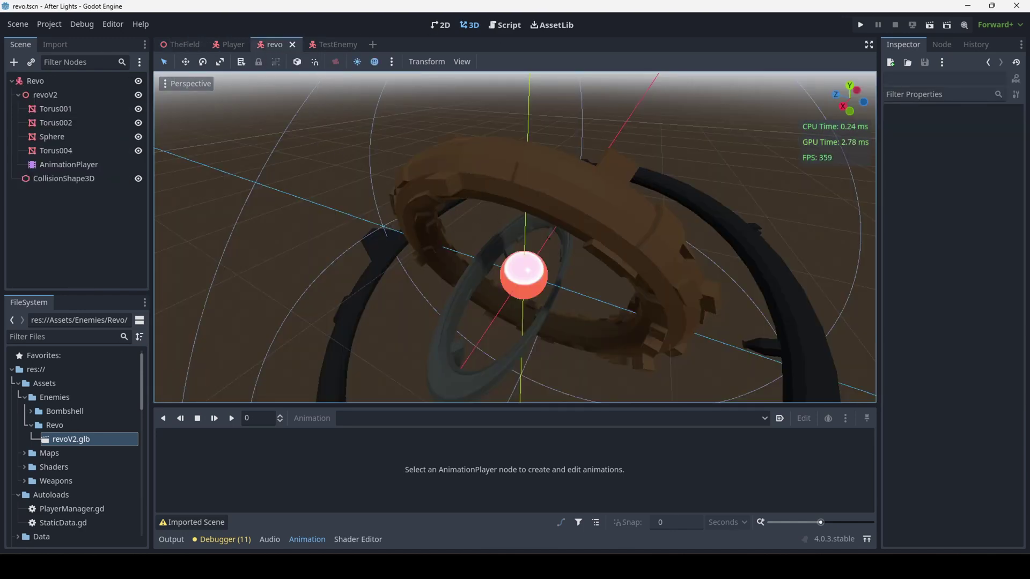
pyautogui.click(49, 137)
pyautogui.moveTo(650, 263); pyautogui.dragTo(601, 252, button='middle')
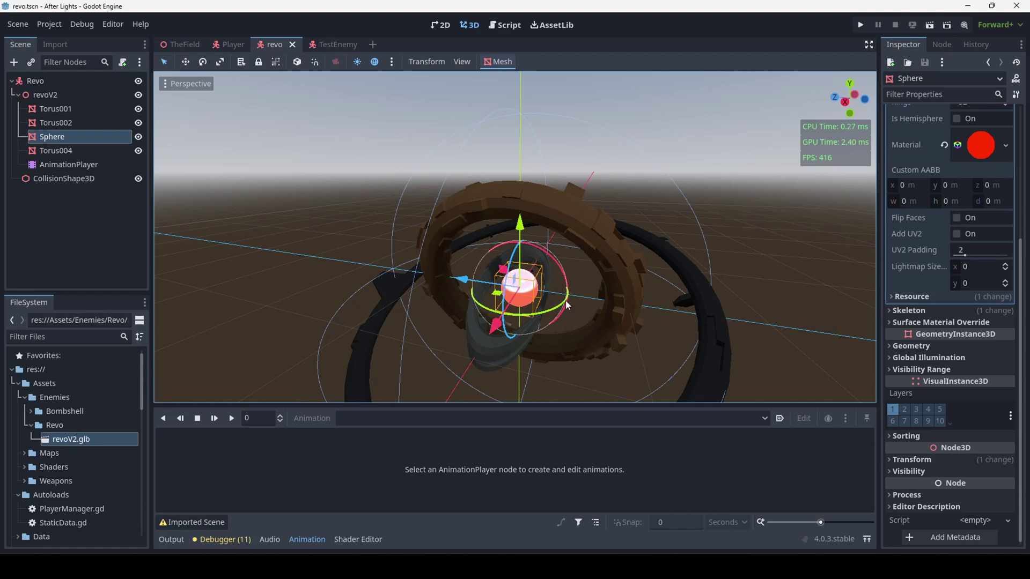
pyautogui.click(974, 145)
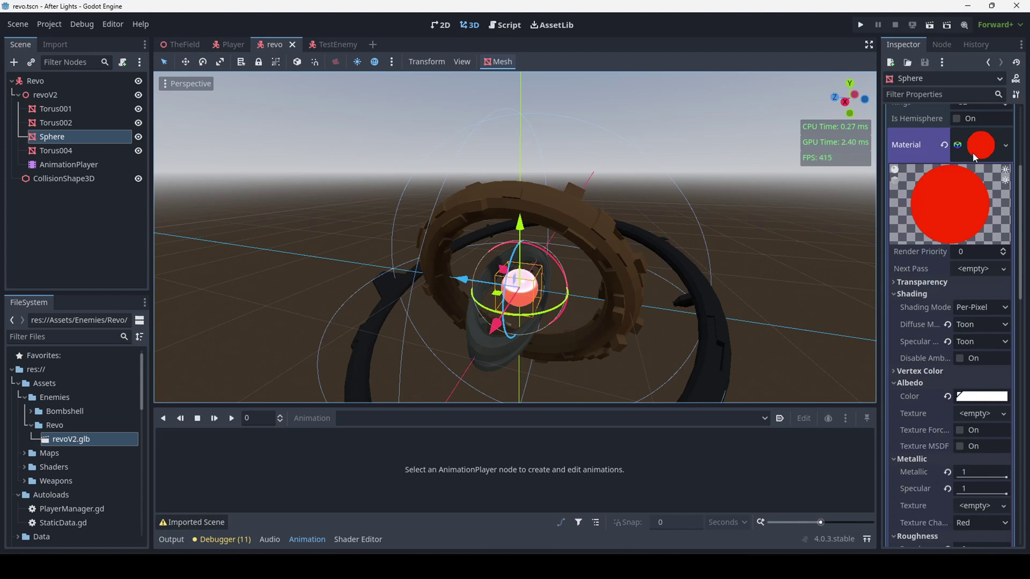
pyautogui.click(1005, 144)
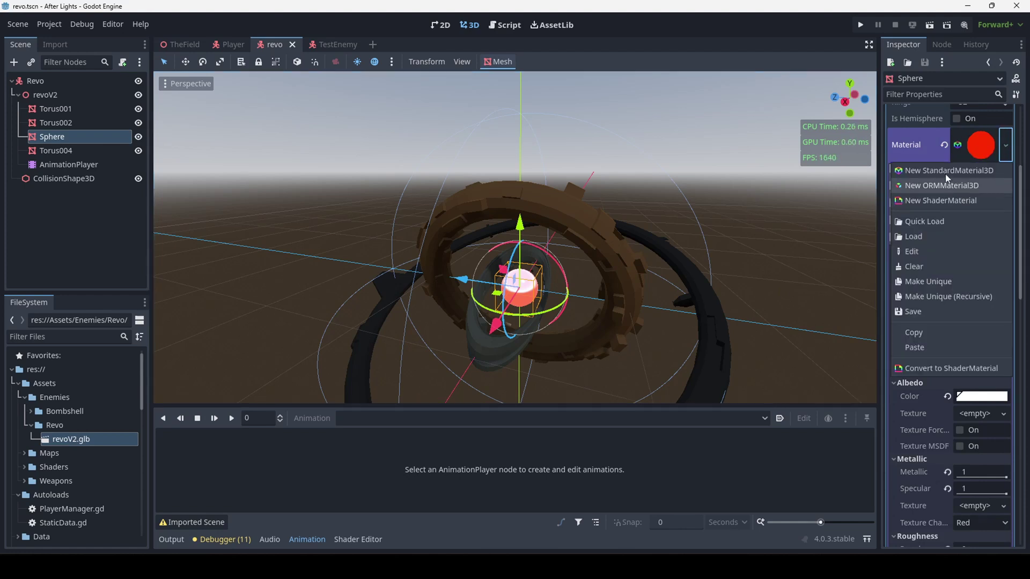
pyautogui.click(968, 150)
pyautogui.scroll(-4, 925, 288)
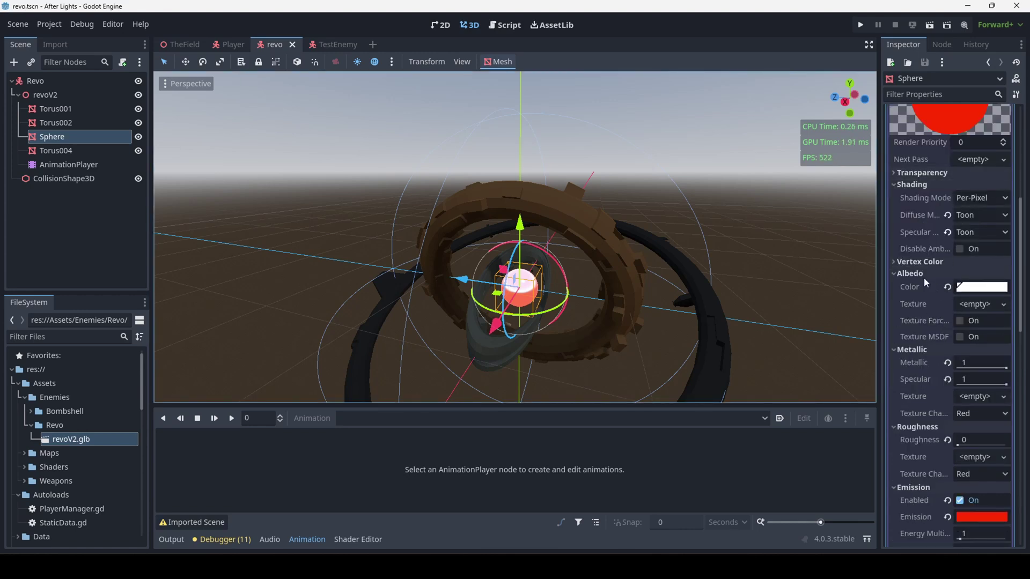
pyautogui.scroll(-10, 924, 347)
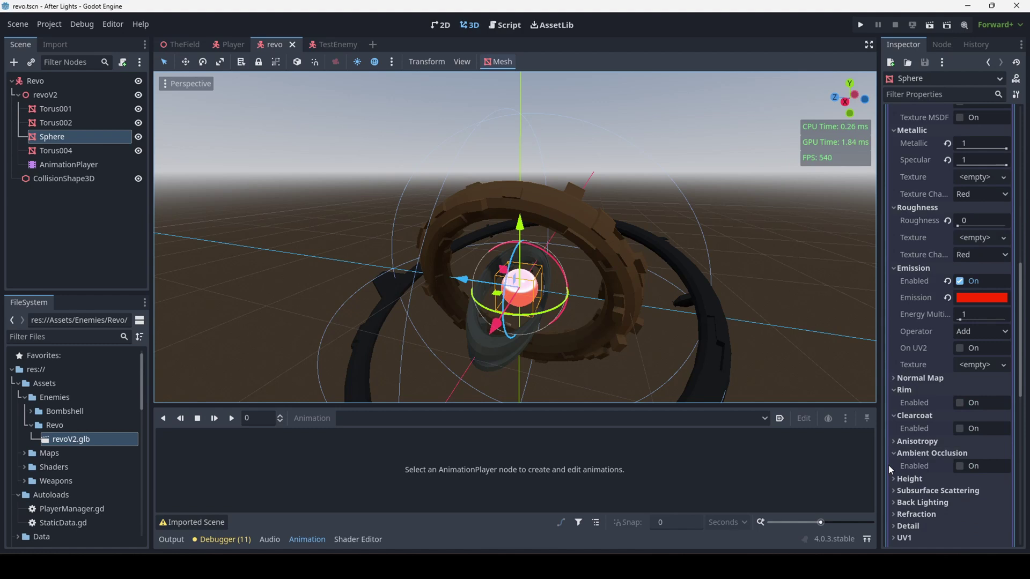
pyautogui.scroll(12, 938, 322)
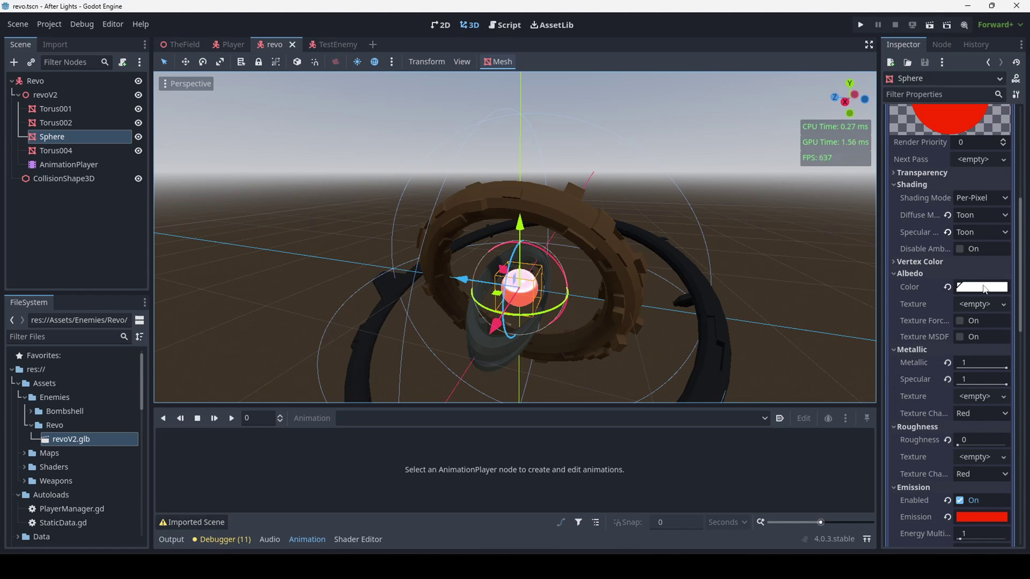
# - Check the raw red, green and blue values of the sphere material's albedo colour
pyautogui.click(984, 290)
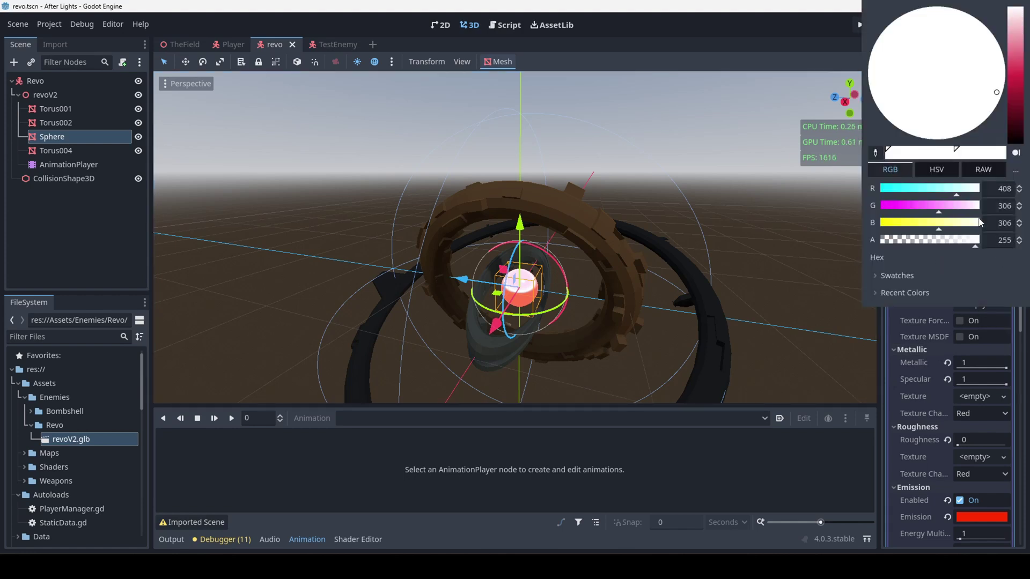
pyautogui.click(972, 169)
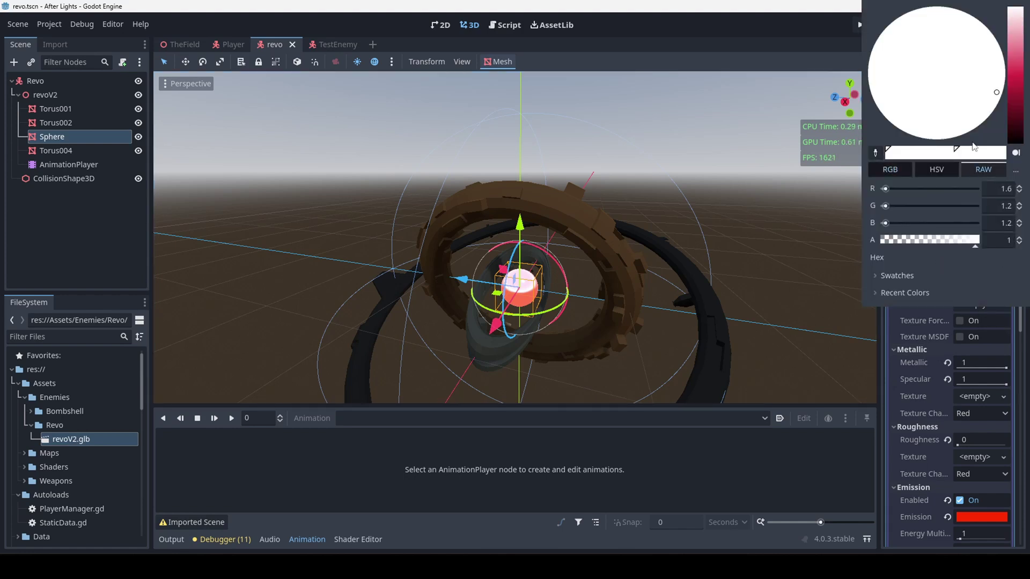
pyautogui.click(1001, 190)
pyautogui.moveTo(1006, 189); pyautogui.dragTo(998, 190)
pyautogui.click(999, 190)
pyautogui.click(998, 206)
pyautogui.click(999, 223)
pyautogui.click(813, 278)
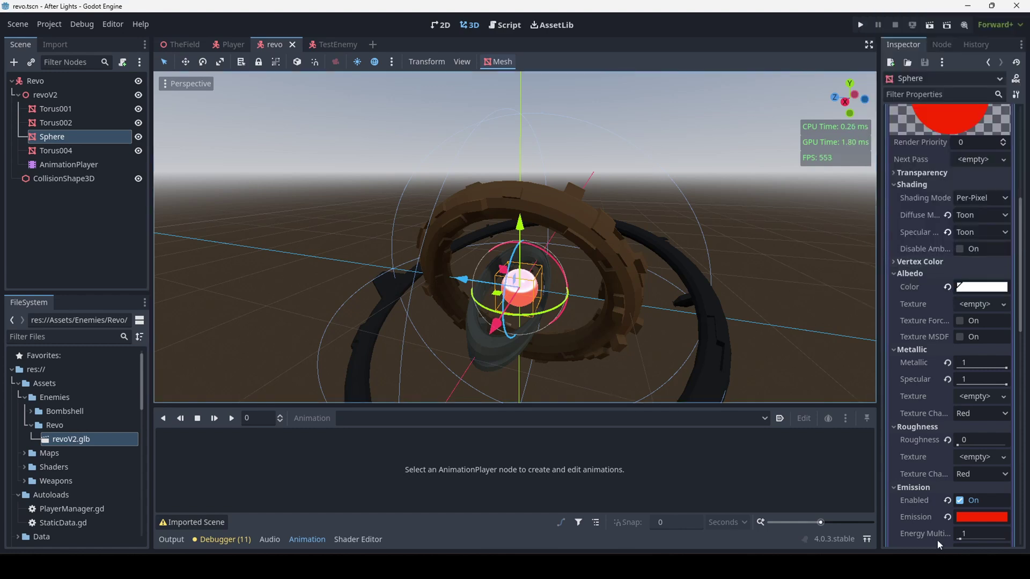
# - Toggle the sphere material's emission off and back on, and try a lower emission energy multiplier before resetting it to 1
pyautogui.click(960, 501)
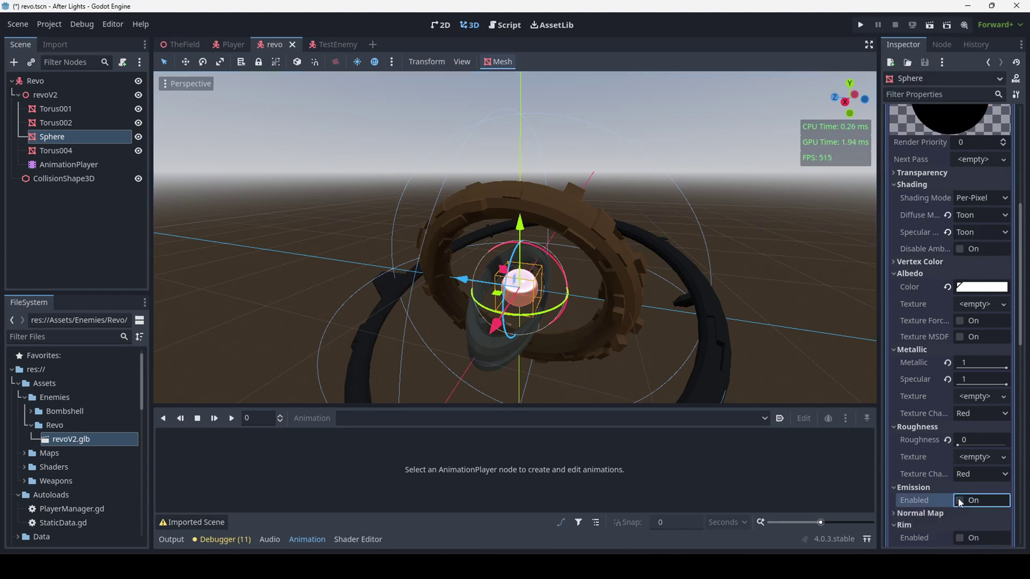
pyautogui.click(960, 501)
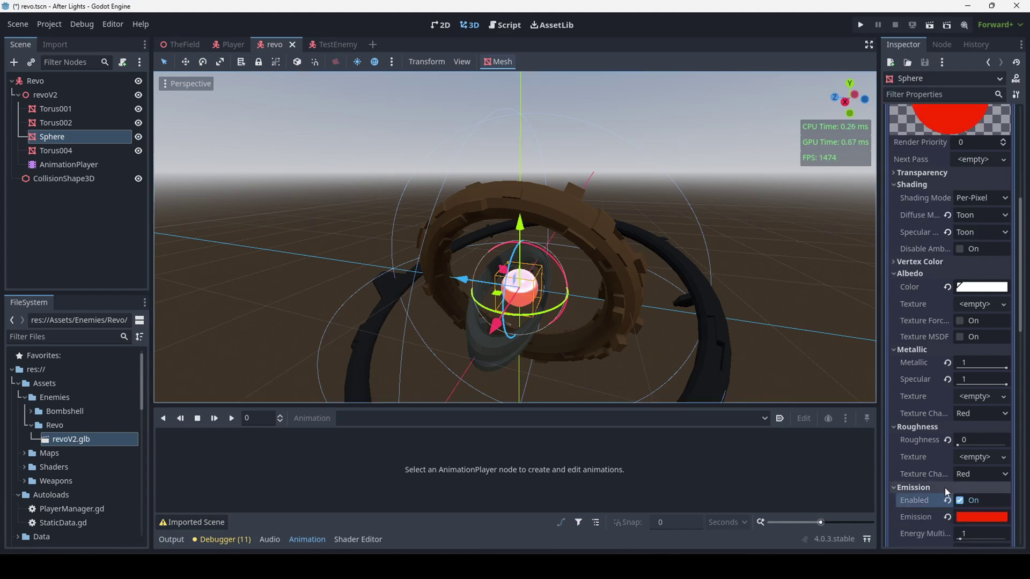
pyautogui.scroll(-2, 931, 475)
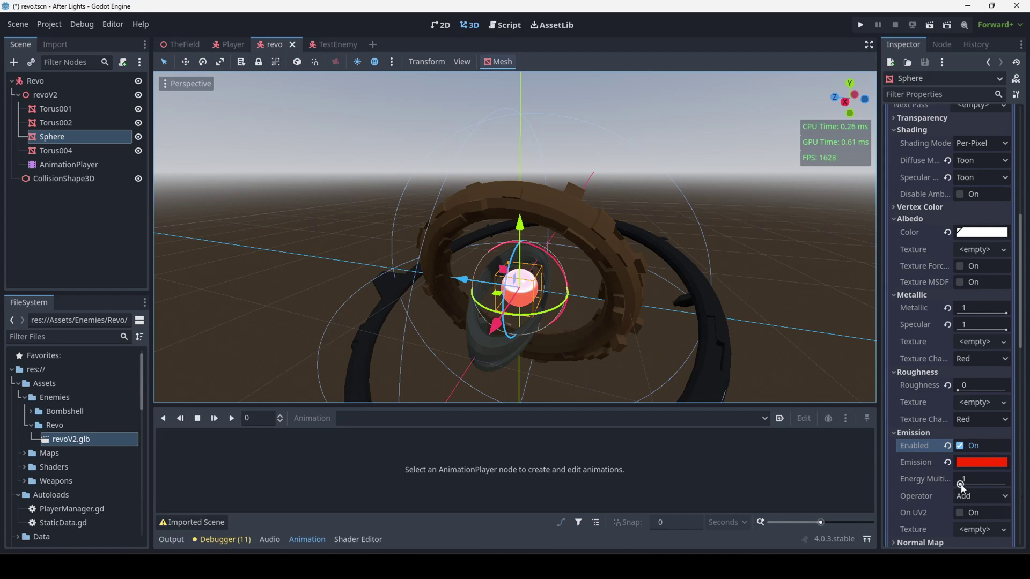
pyautogui.moveTo(961, 485)
pyautogui.mouseDown()
pyautogui.moveTo(979, 484)
pyautogui.moveTo(957, 485)
pyautogui.mouseUp()
pyautogui.click(947, 479)
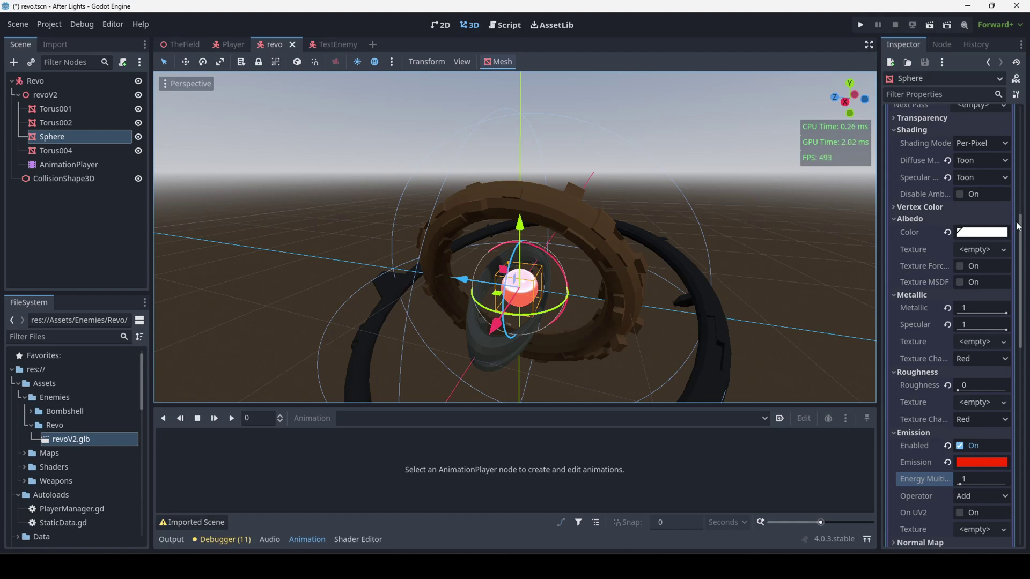
# - Save the revo scene and return to TheField to review the preview environment options and the WorldEnvironment's glow settings
pyautogui.hotkey('ctrl', 's')
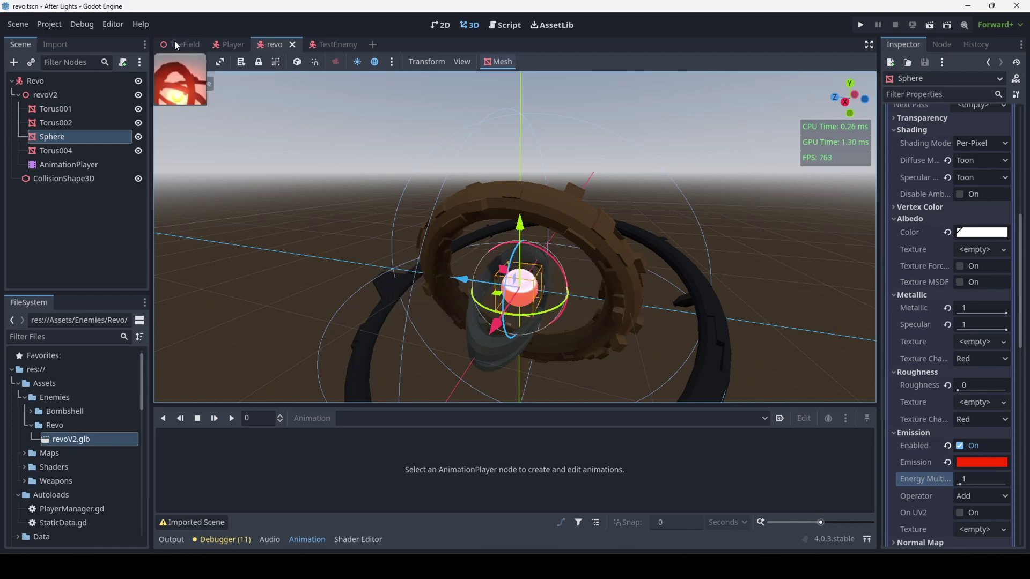
pyautogui.click(175, 42)
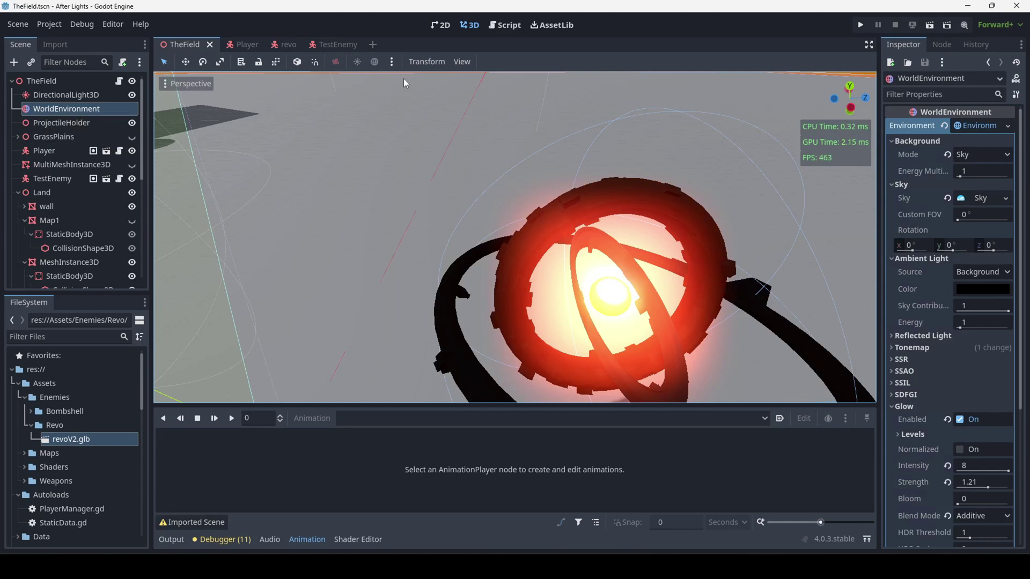
pyautogui.click(392, 62)
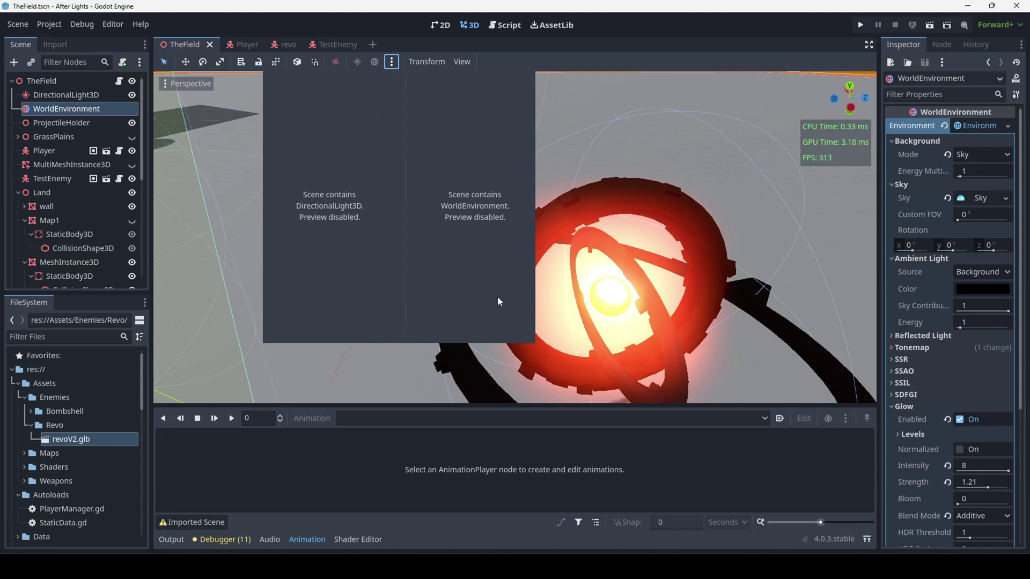
pyautogui.click(713, 86)
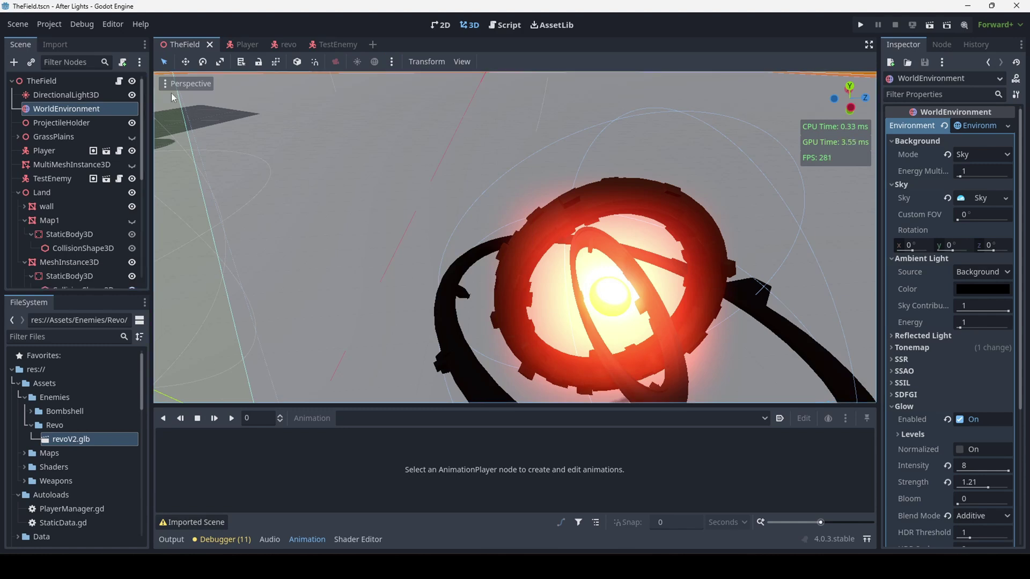
pyautogui.scroll(-5, 929, 242)
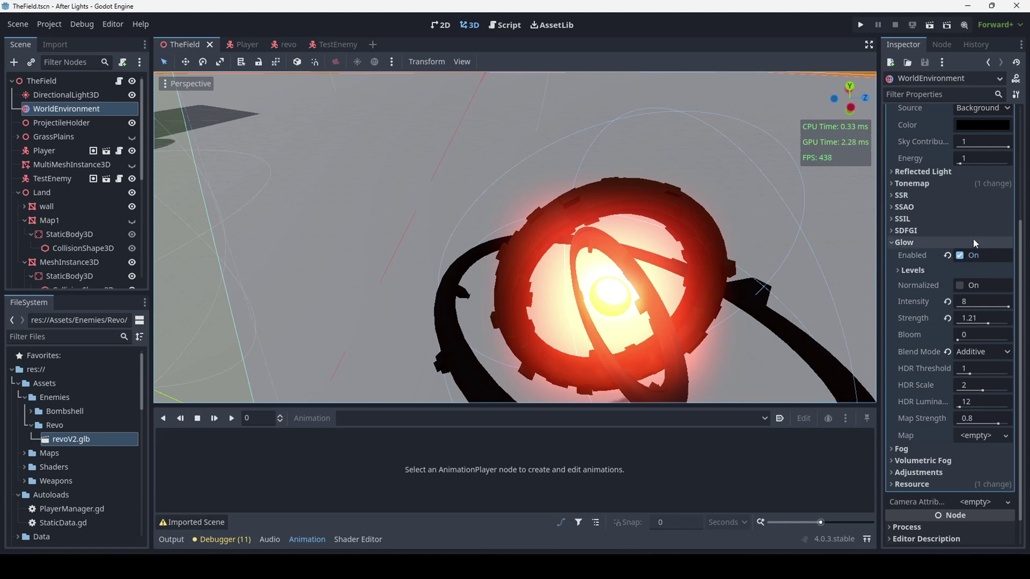
pyautogui.scroll(-1, 926, 293)
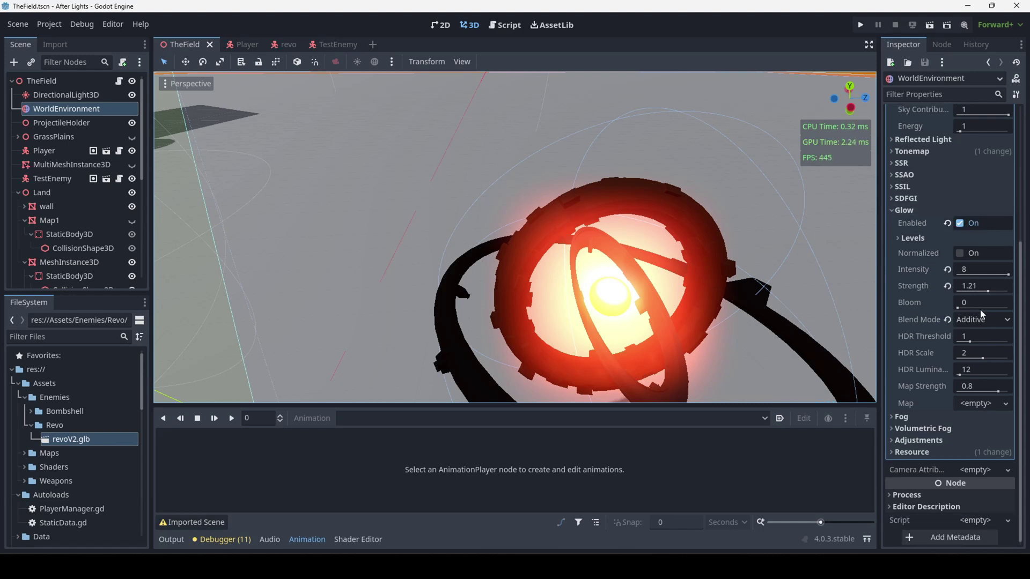
pyautogui.moveTo(850, 98); pyautogui.dragTo(810, 181)
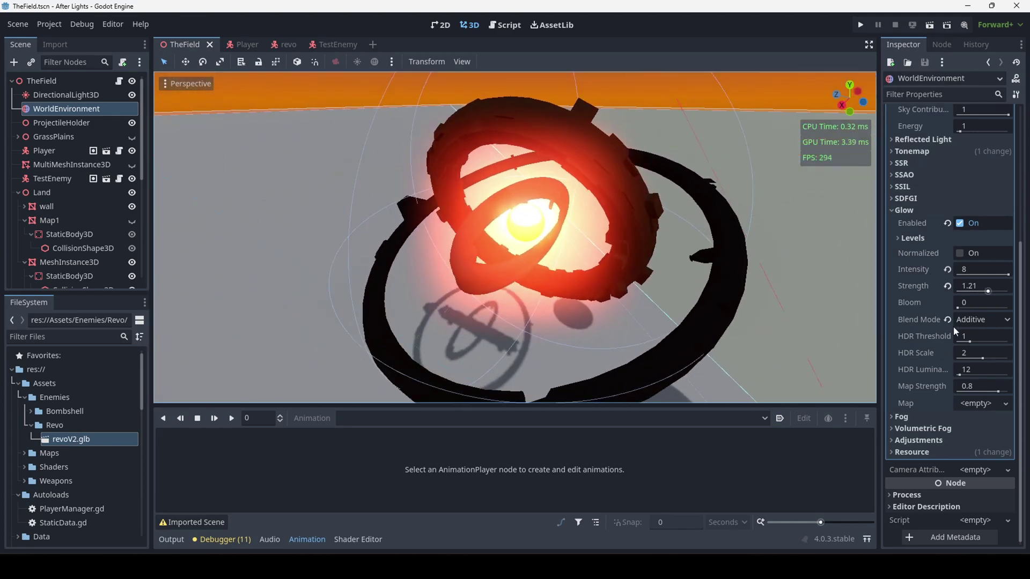
# - Try the Screen blend mode for the WorldEnvironment's glow and restore it to Additive
pyautogui.click(1001, 319)
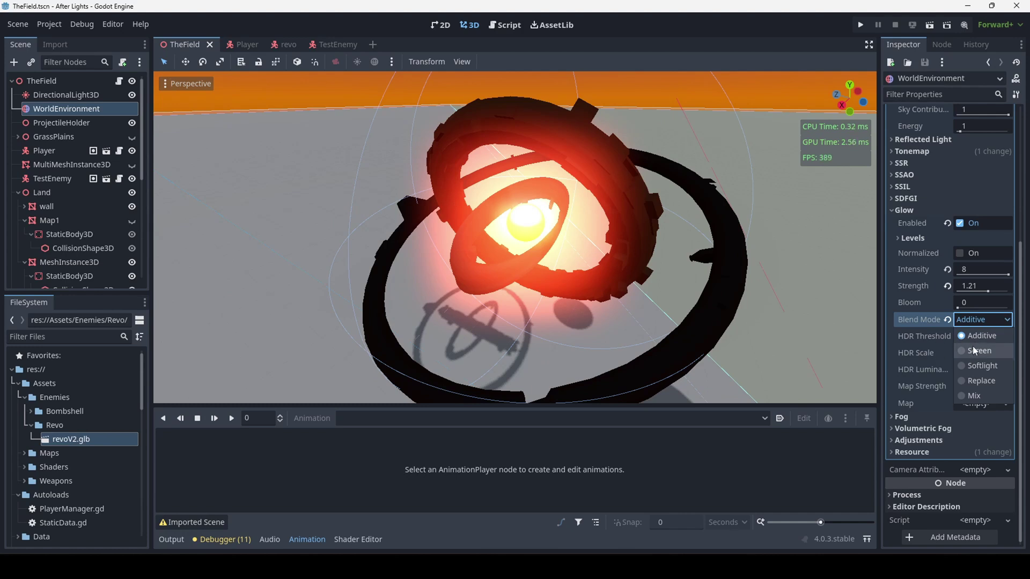
pyautogui.click(974, 349)
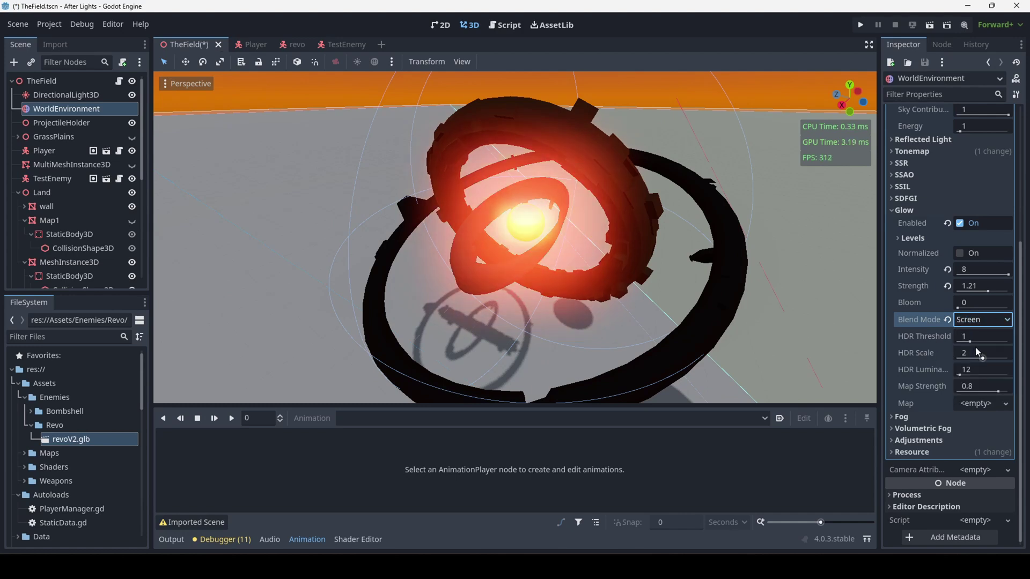
pyautogui.click(979, 321)
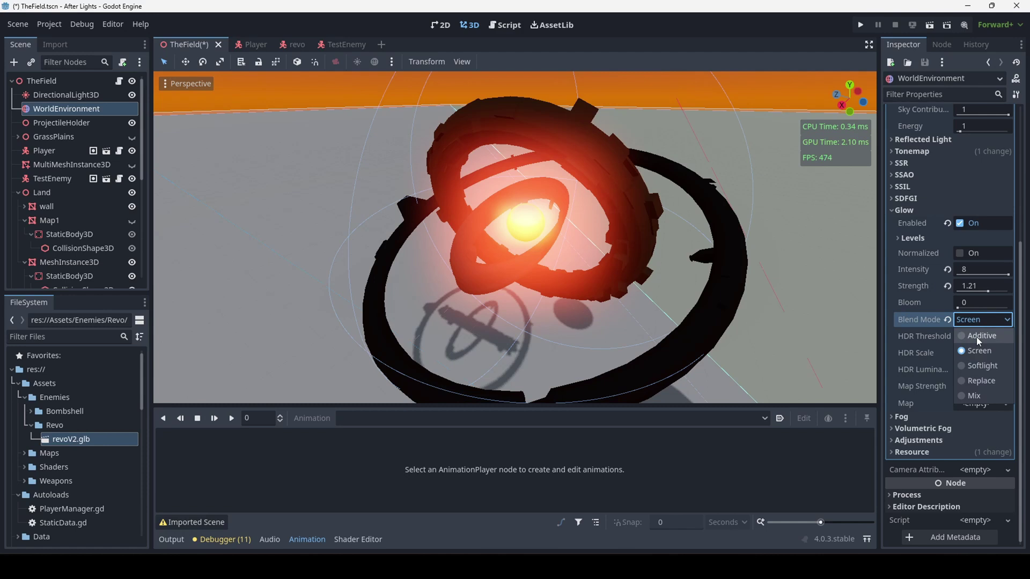
pyautogui.click(975, 337)
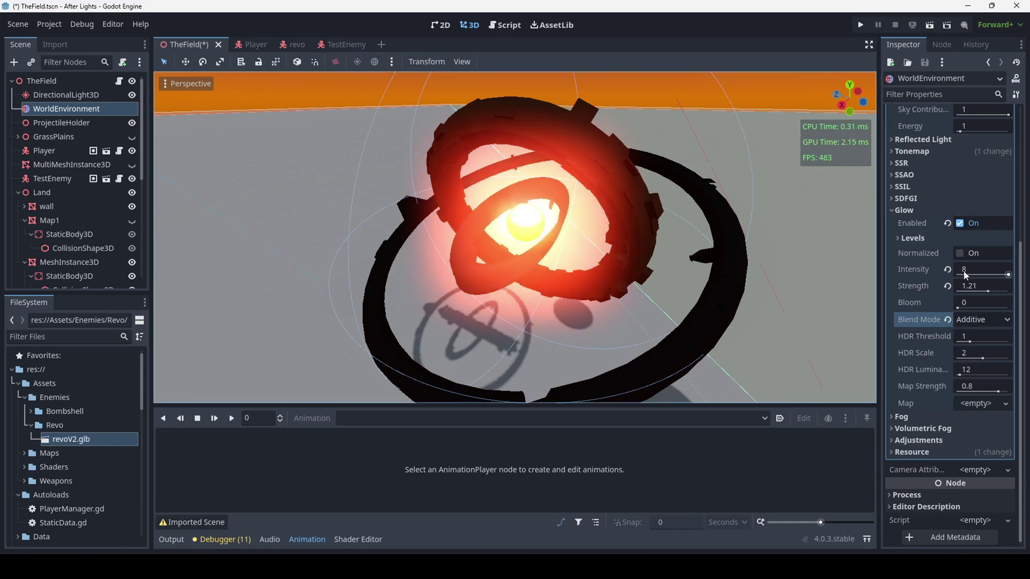
pyautogui.click(983, 320)
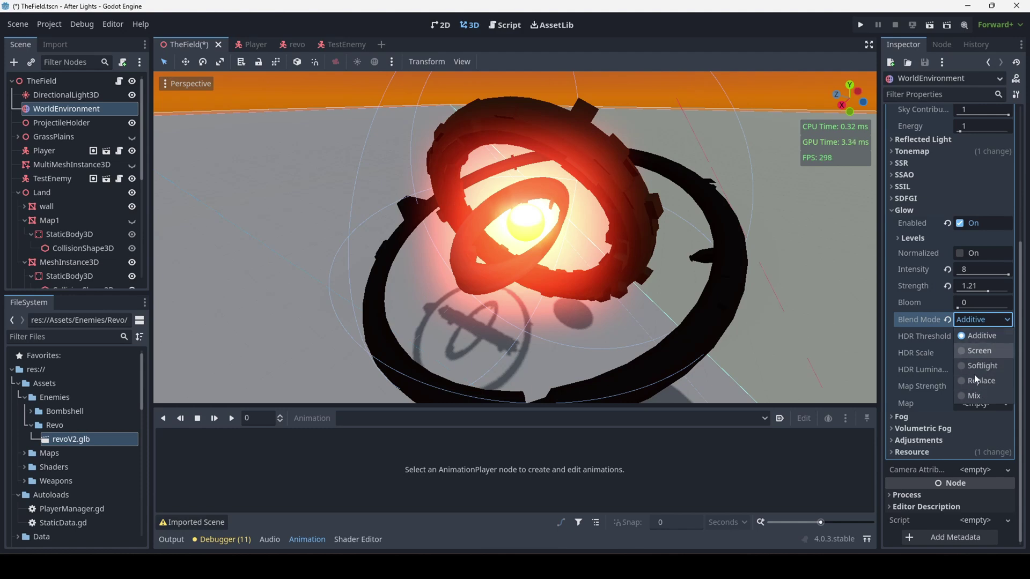
pyautogui.click(983, 320)
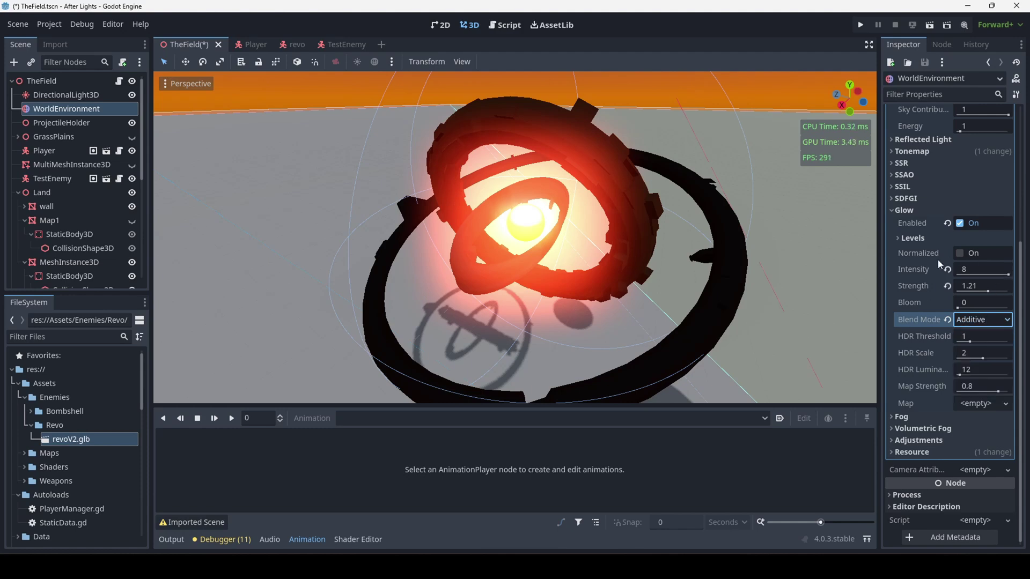